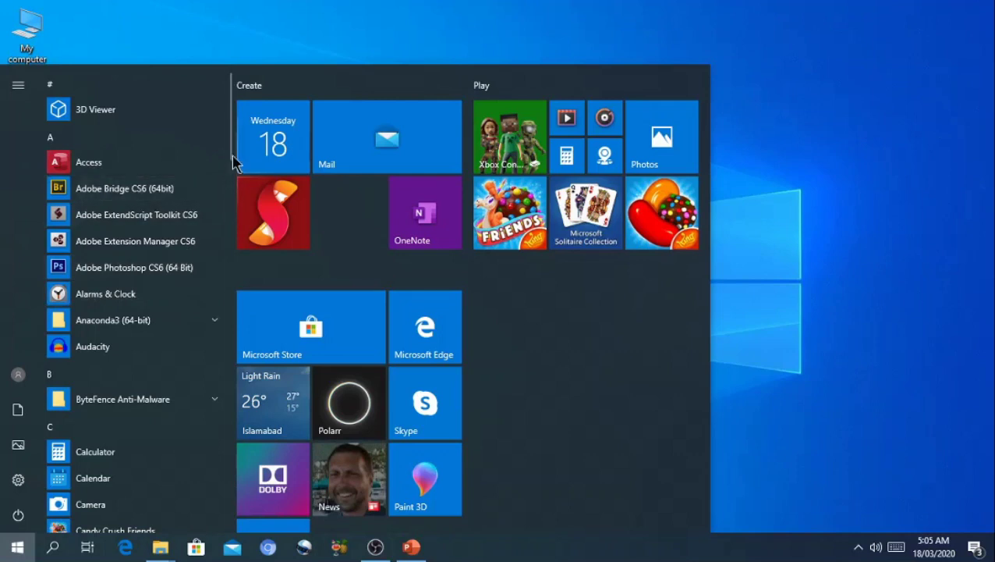
# Step: Browse the Start menu's alphabetical app list from 3D Viewer down to Microsoft Edge, and return to its beginning
pyautogui.press('Down')
pyautogui.press('Down')
pyautogui.press('Down')
pyautogui.press('Down')
pyautogui.press('Down')
pyautogui.press('Down')
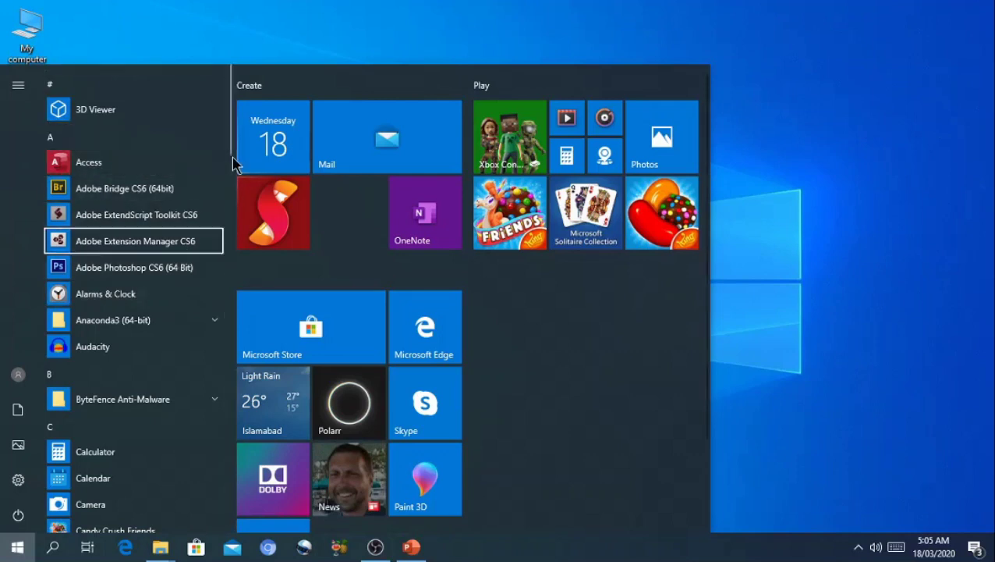
pyautogui.press('Down')
pyautogui.press('Down')
pyautogui.press('Down')
pyautogui.press('Down')
pyautogui.press('Down')
pyautogui.press('Down')
pyautogui.press('Down')
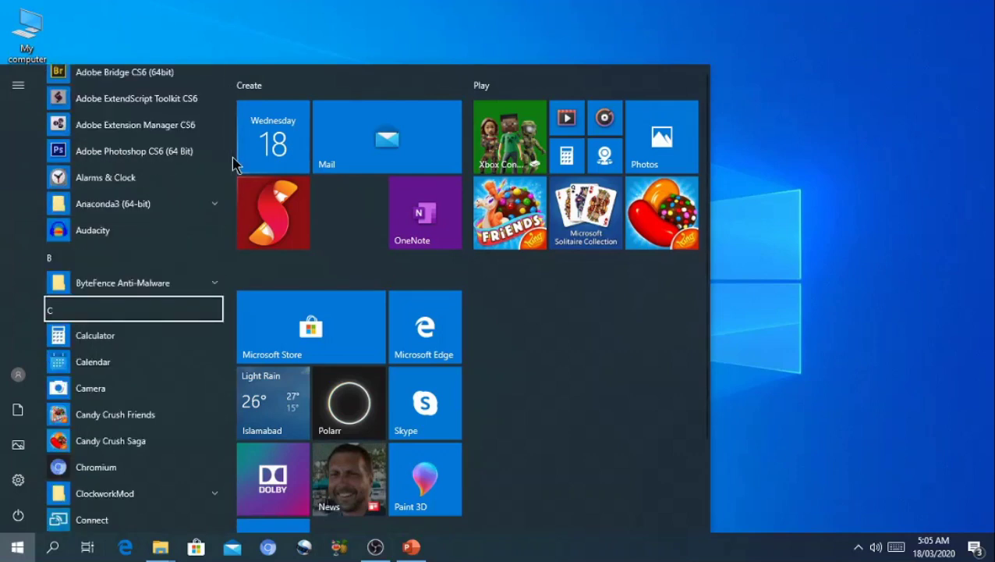
pyautogui.press('Down')
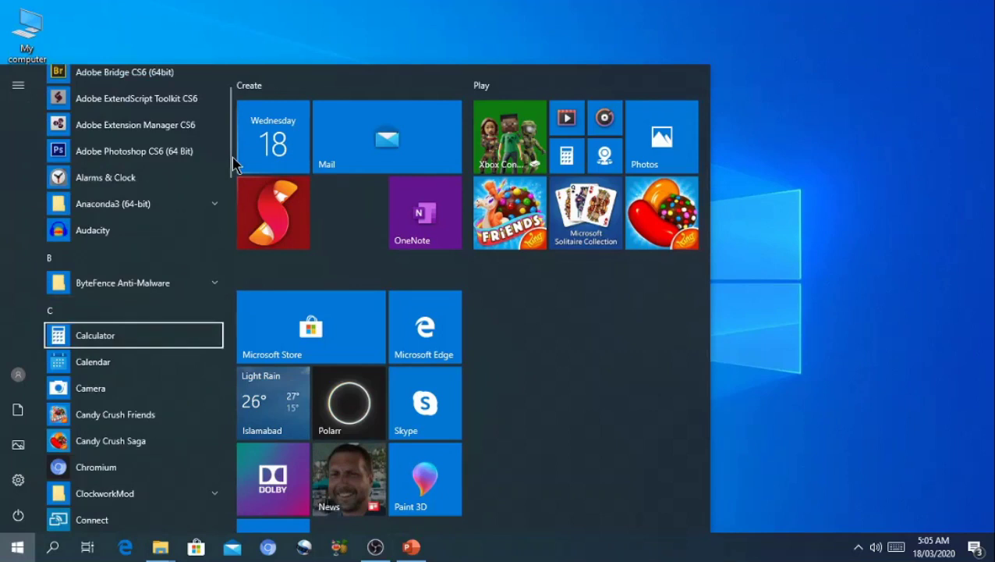
pyautogui.press('Down')
pyautogui.press('Down')
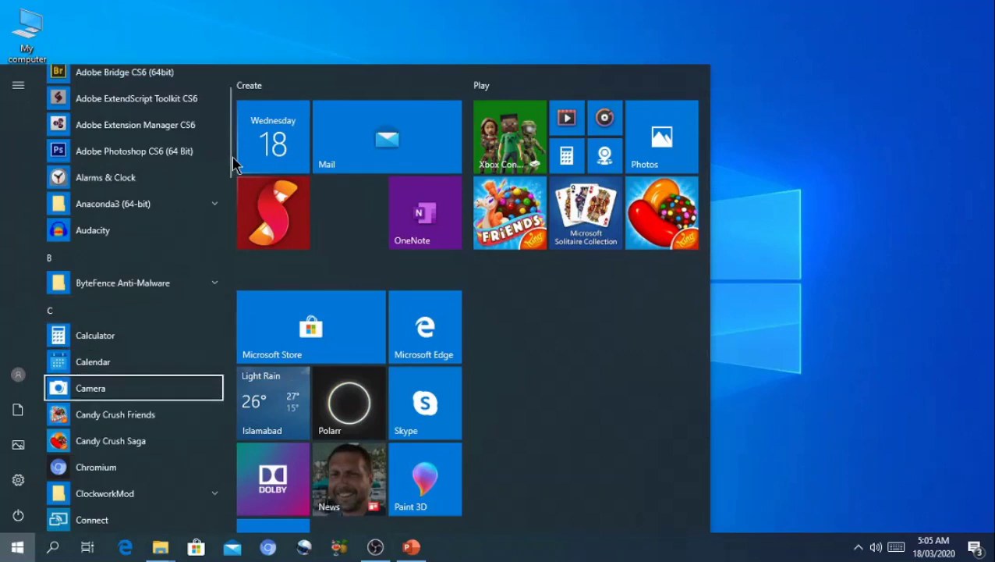
pyautogui.press('Down')
pyautogui.press('Down')
pyautogui.press('Down')
pyautogui.press('Down')
pyautogui.press('Down')
pyautogui.press('Down')
pyautogui.press('Down')
pyautogui.press('Down')
pyautogui.press('Down')
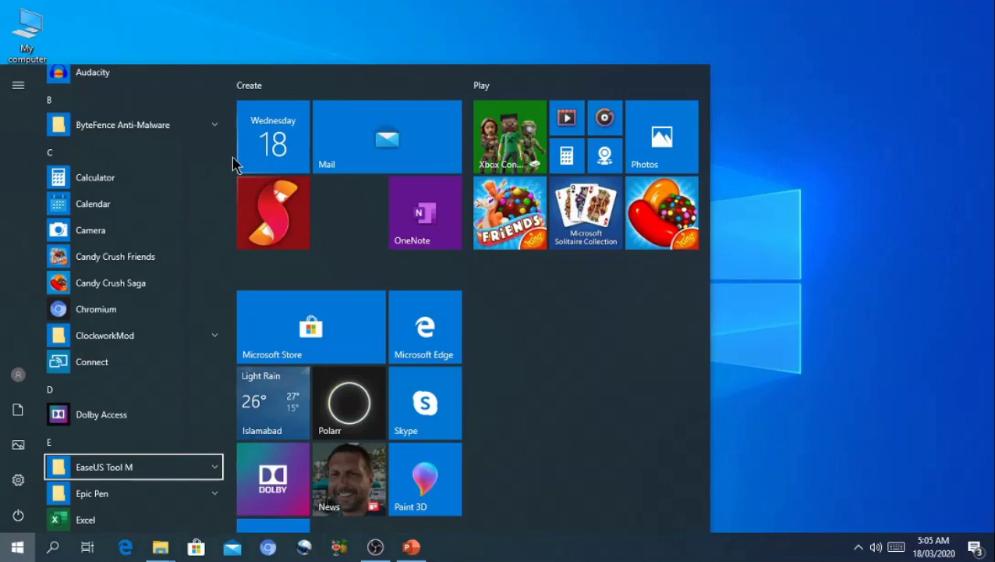
pyautogui.press('Down')
pyautogui.press('Down')
pyautogui.press('Down')
pyautogui.press('Down')
pyautogui.press('Down')
pyautogui.press('Down')
pyautogui.press('Down')
pyautogui.press('Down')
pyautogui.press('Down')
pyautogui.press('Down')
pyautogui.press('Down')
pyautogui.press('Down')
pyautogui.press('Down')
pyautogui.press('Down')
pyautogui.press('Down')
pyautogui.press('Down')
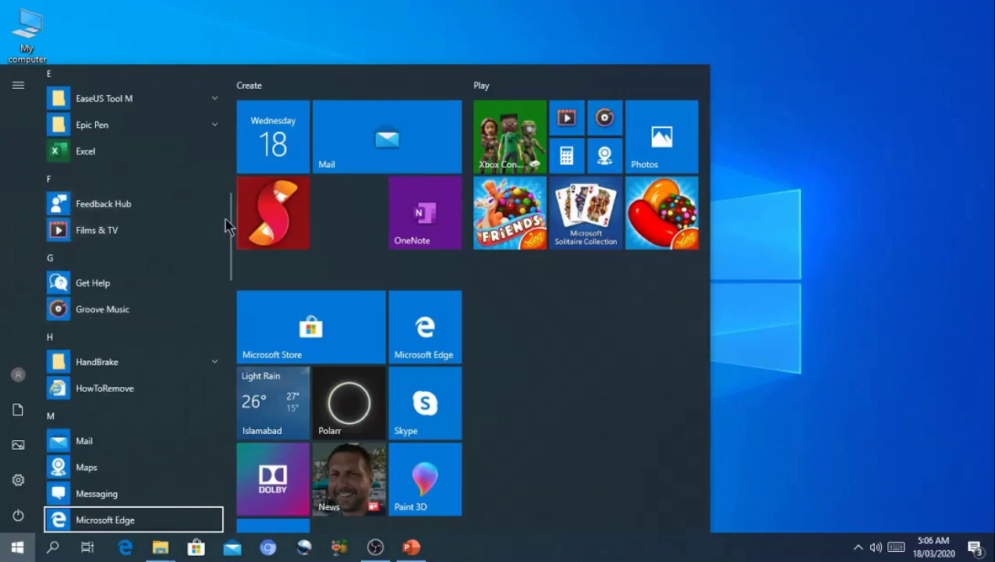
pyautogui.moveTo(232, 227); pyautogui.dragTo(238, 84)
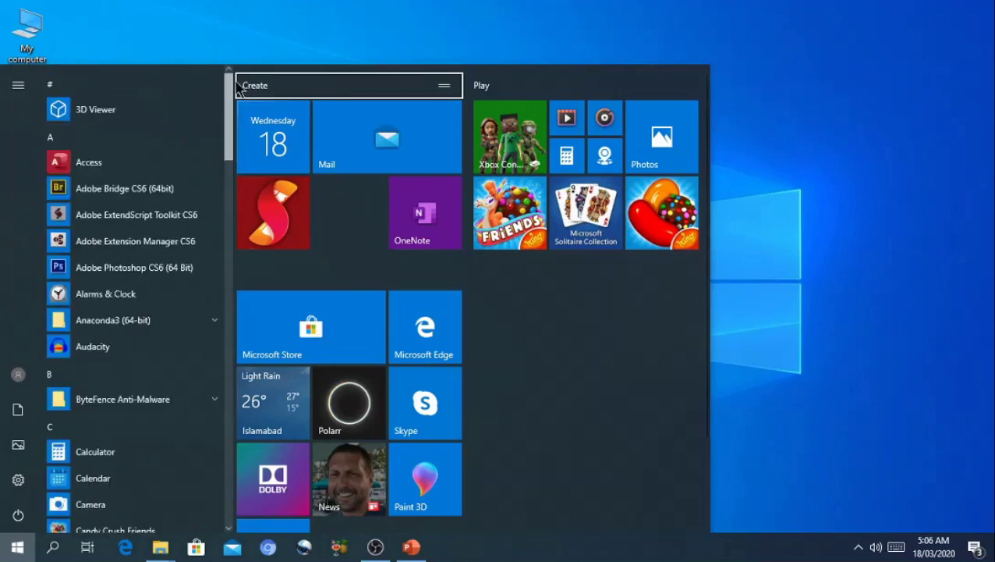
# Step: Use the letter index of the app list to jump to the C, A and # sections in turn
pyautogui.click(48, 87)
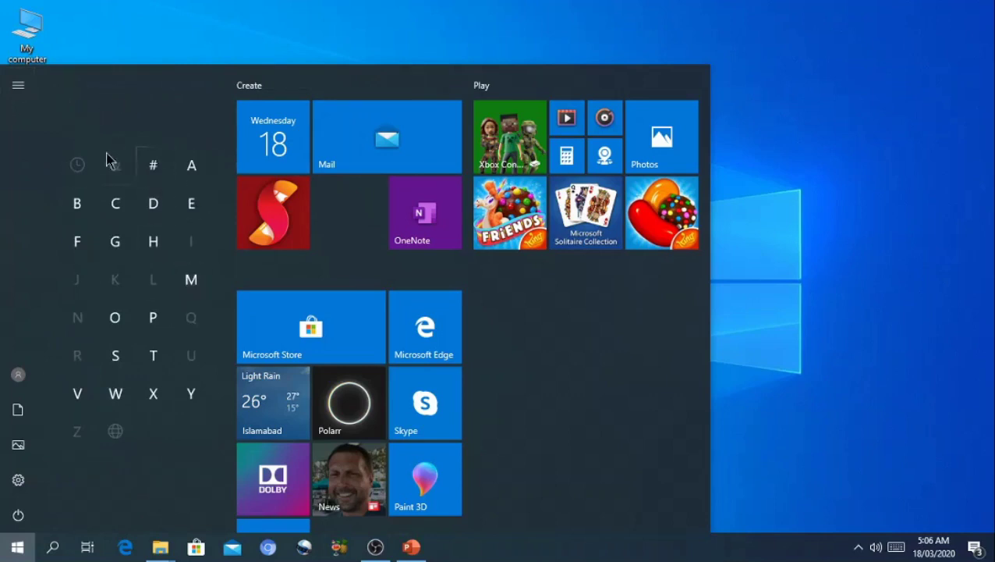
pyautogui.click(126, 216)
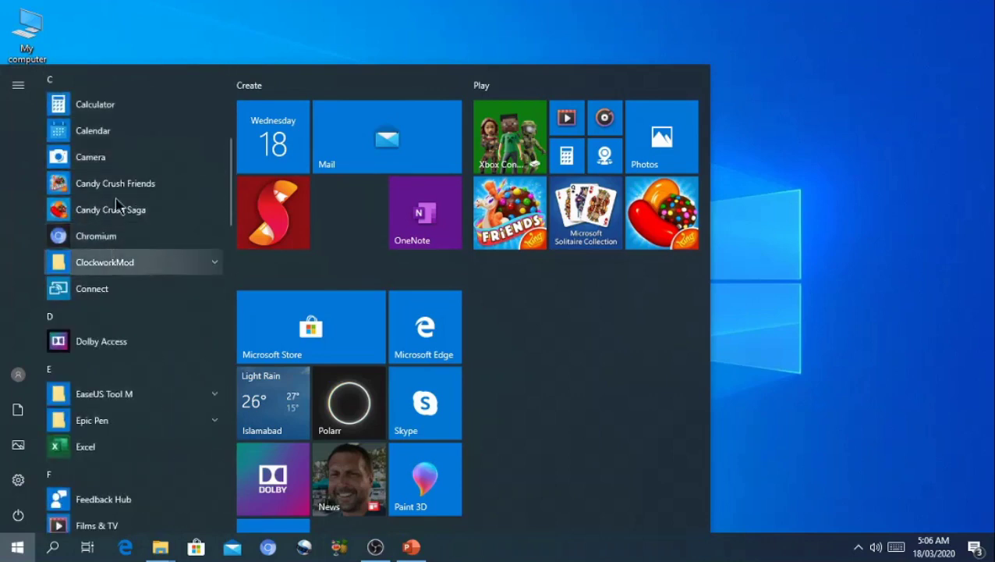
pyautogui.click(68, 86)
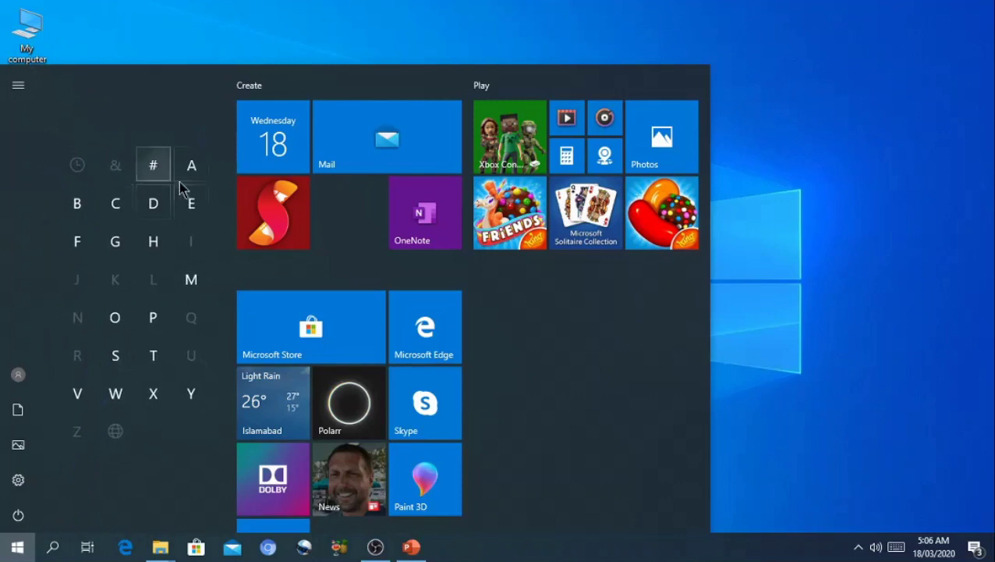
pyautogui.click(191, 166)
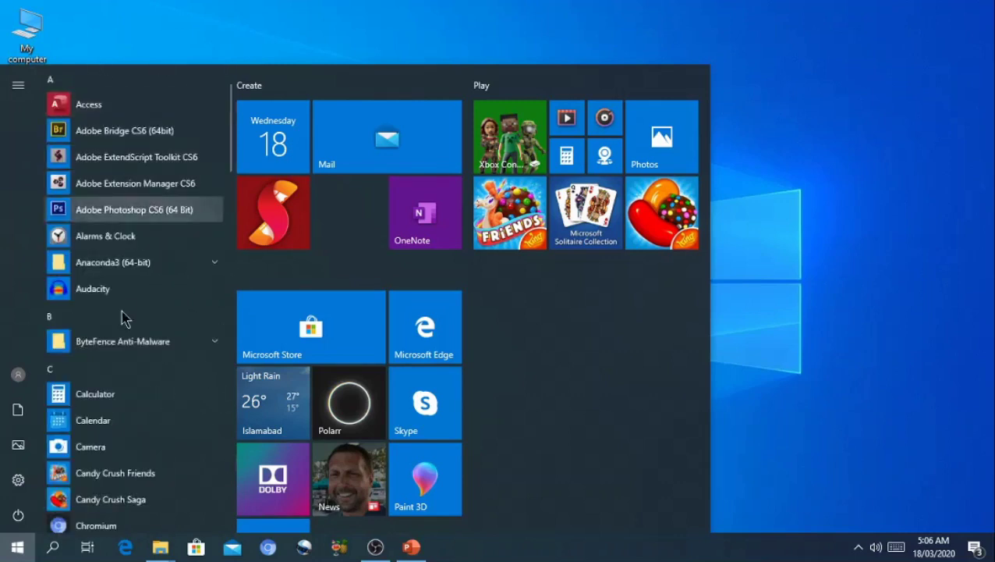
pyautogui.click(62, 85)
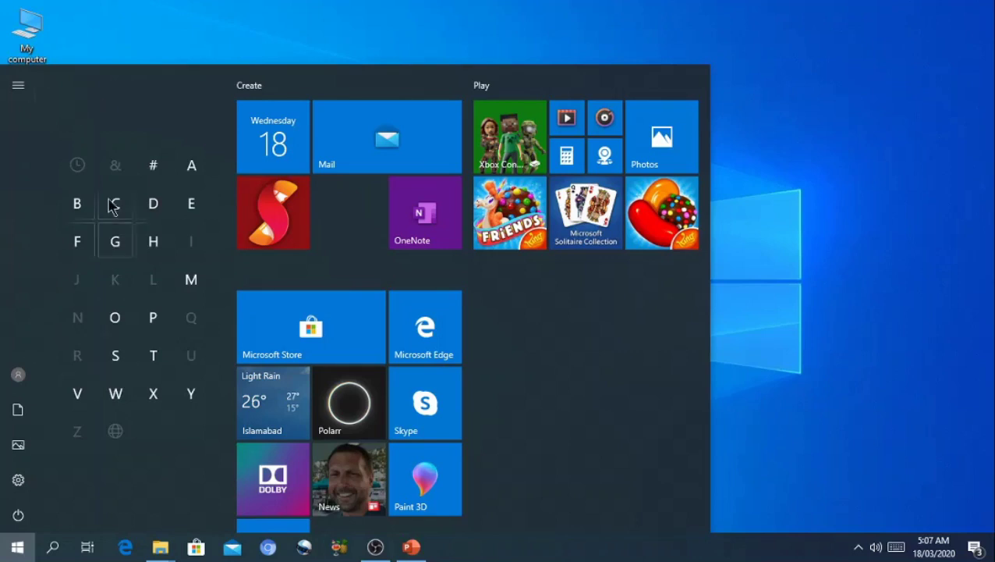
pyautogui.click(154, 165)
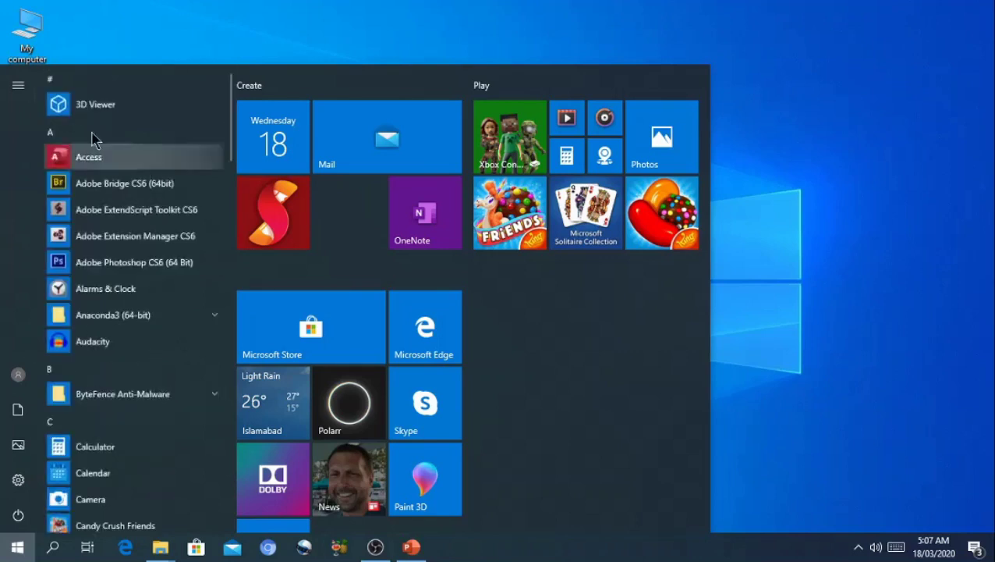
# Step: Examine the Start menu's power options with the sidebar labels expanded and again with them collapsed, without choosing any
pyautogui.click(19, 91)
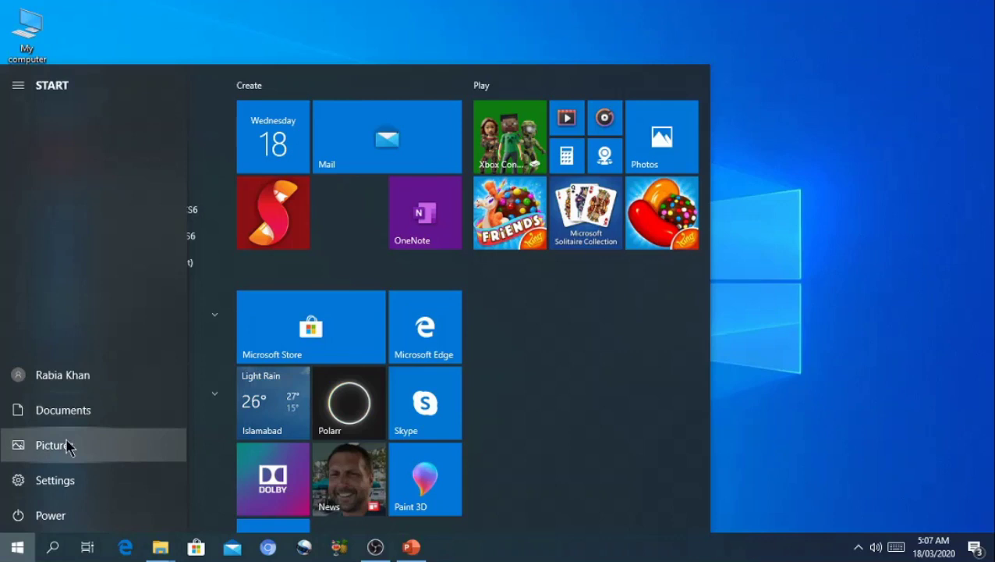
pyautogui.click(53, 518)
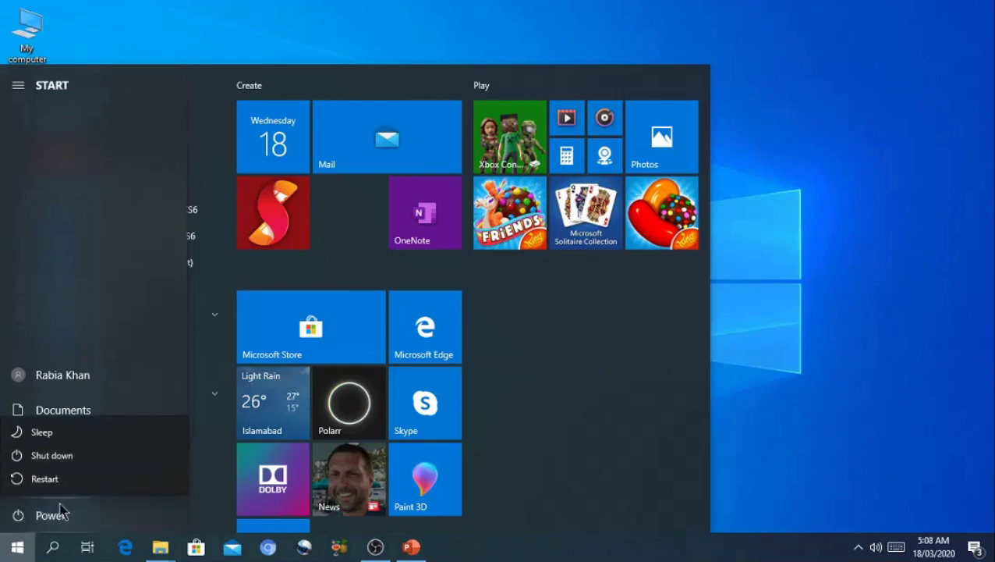
pyautogui.click(122, 332)
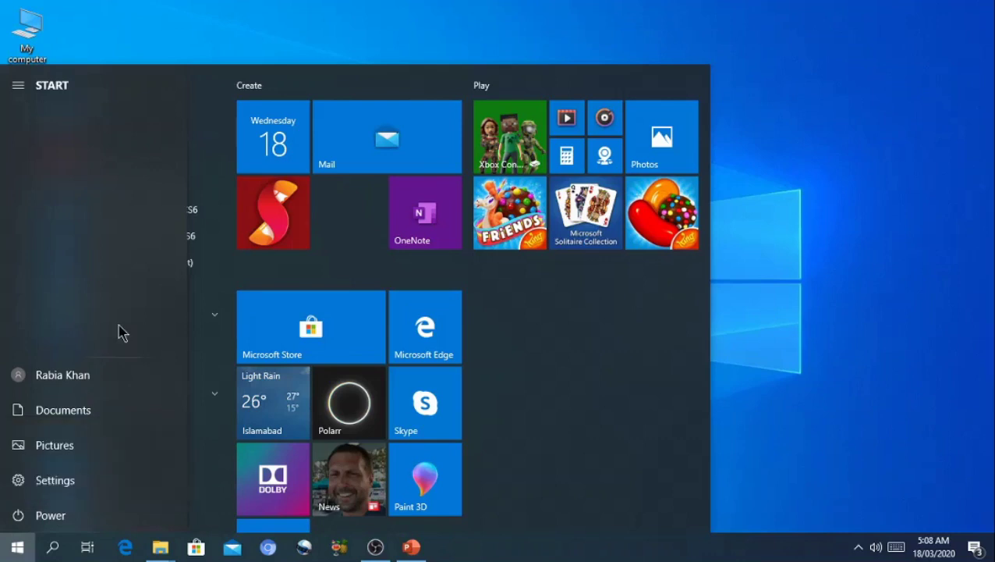
pyautogui.click(27, 92)
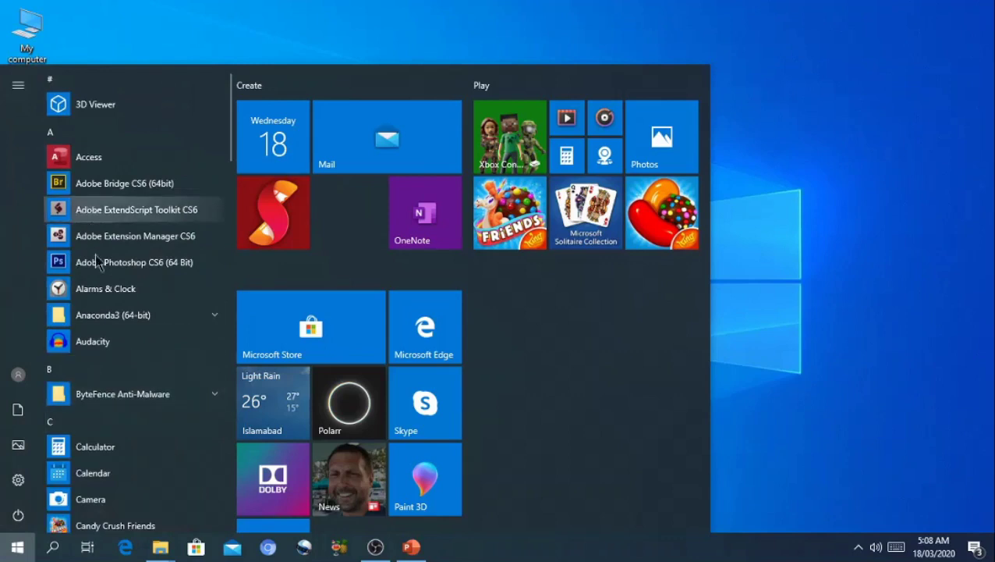
pyautogui.click(20, 520)
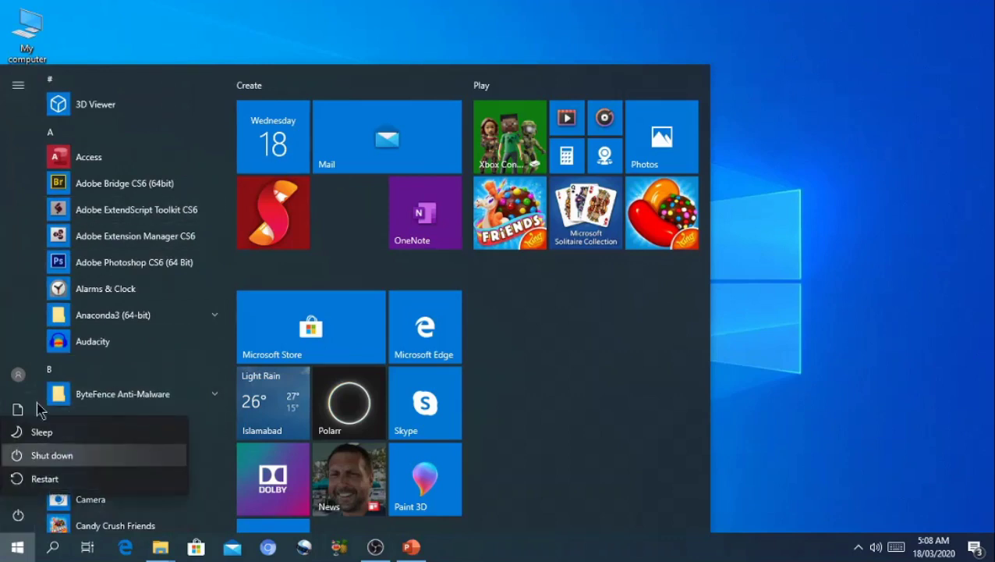
pyautogui.click(28, 322)
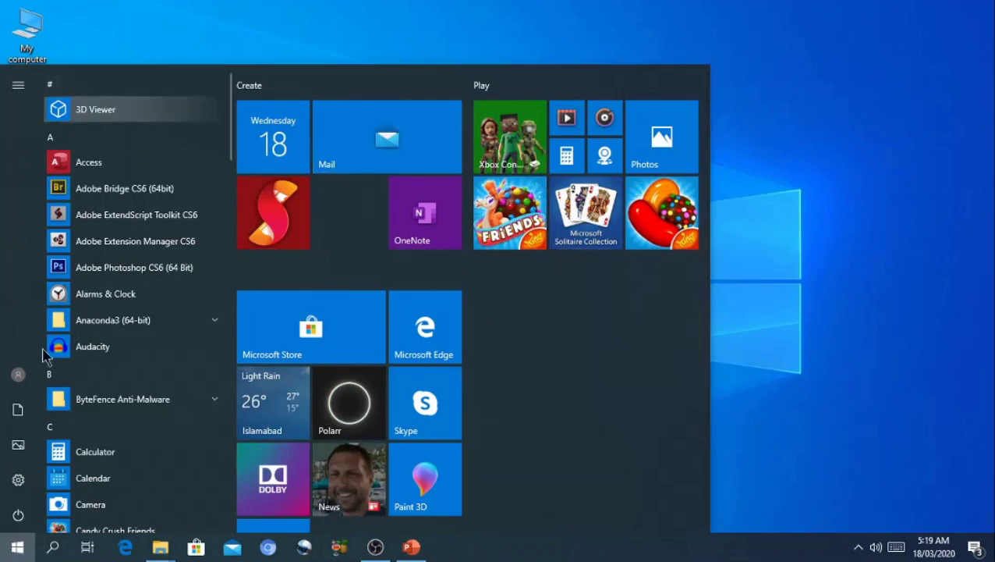
# Step: Reopen the Start menu, launch Calculator from the app list, and close its window
pyautogui.click(15, 550)
pyautogui.click(16, 550)
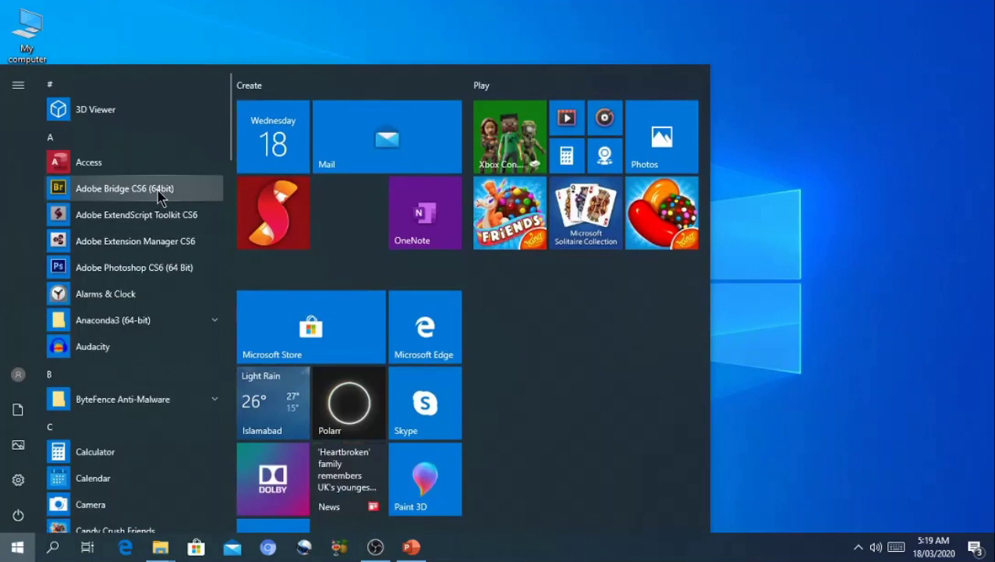
pyautogui.moveTo(347, 314)
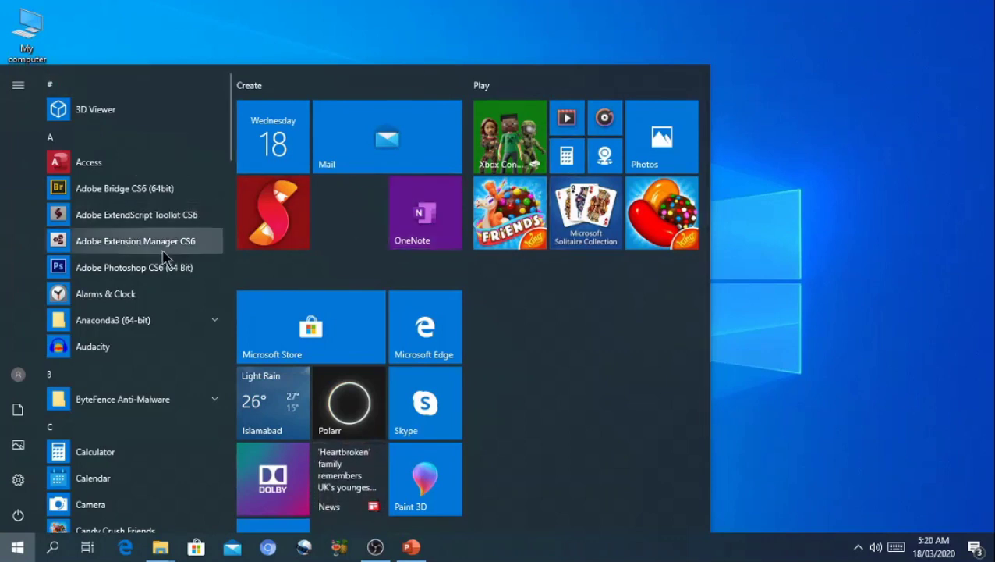
pyautogui.moveTo(285, 276)
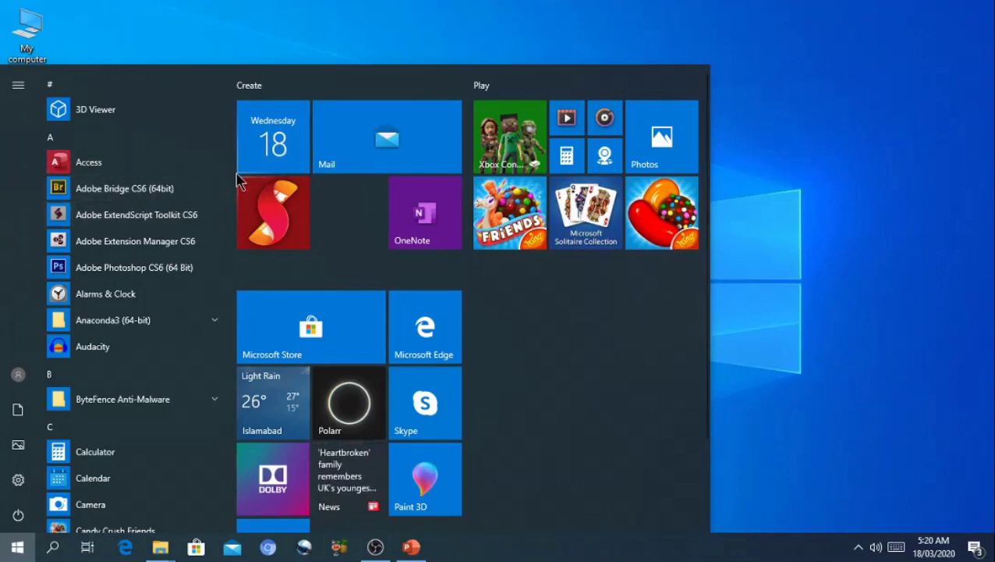
pyautogui.click(95, 452)
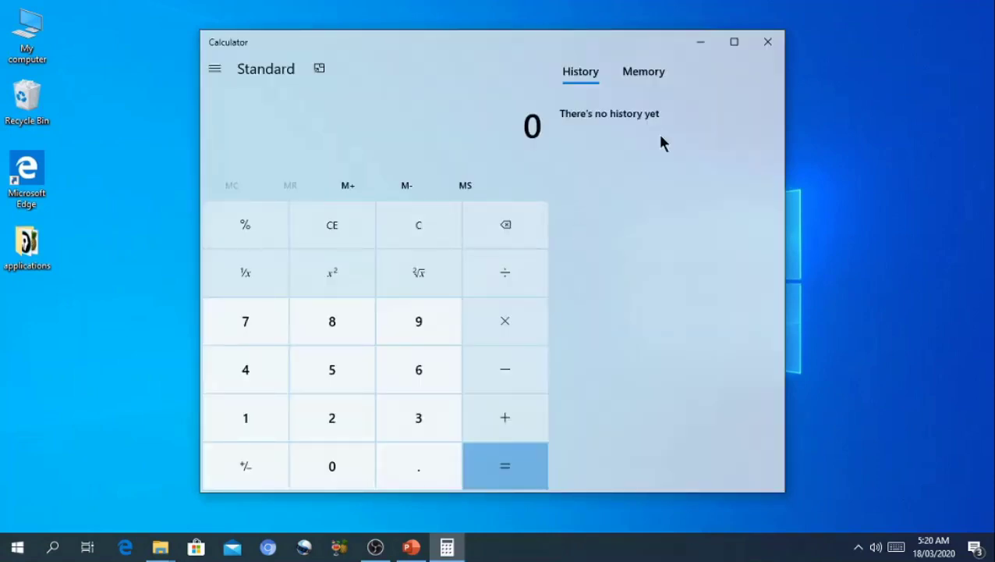
pyautogui.click(765, 47)
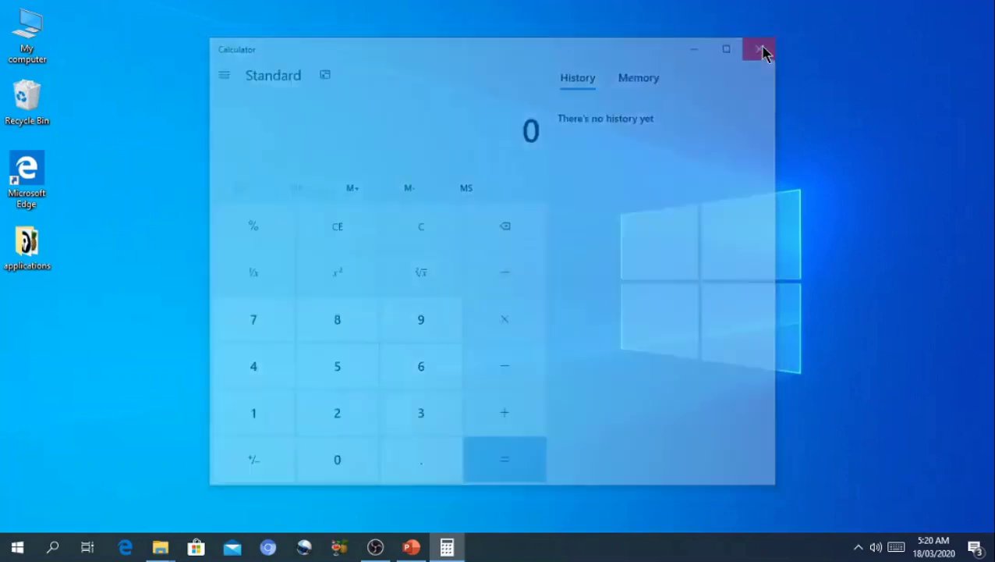